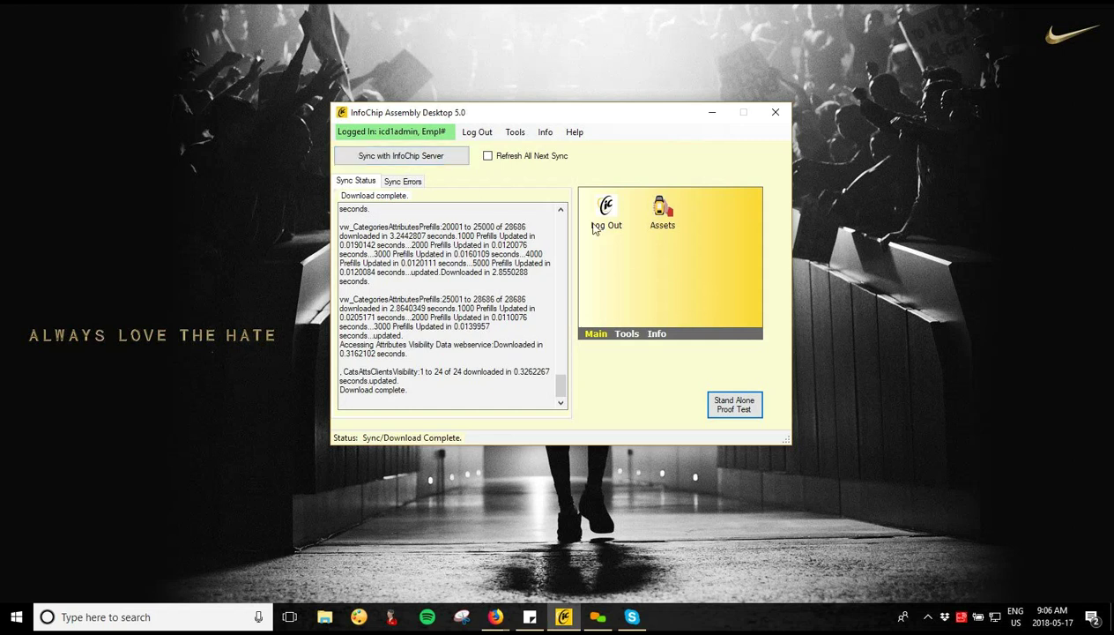
left_click(607, 208)
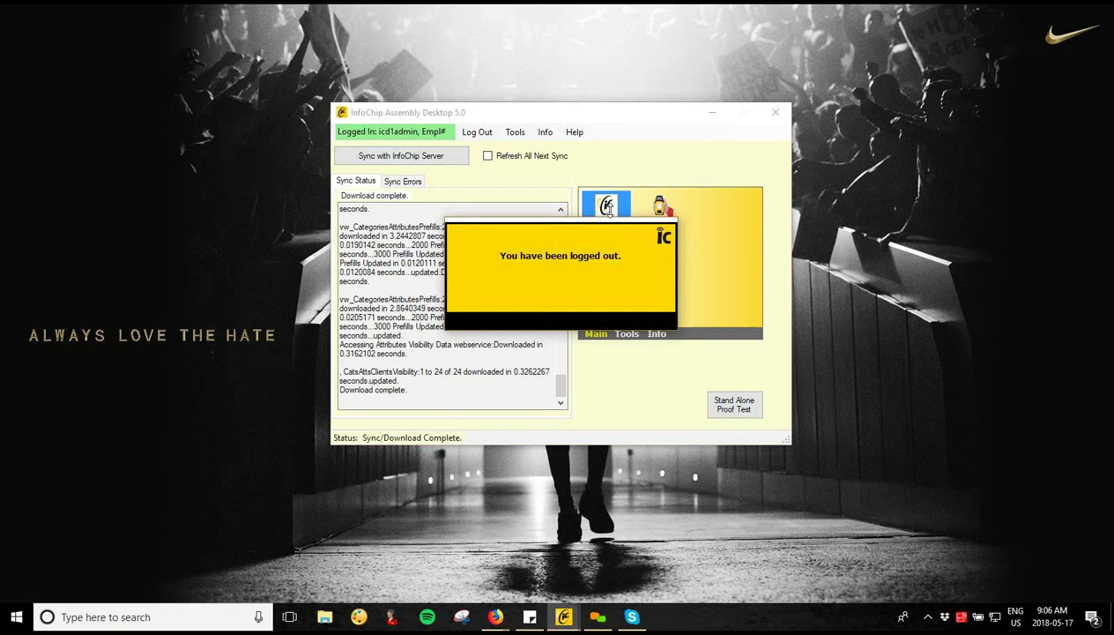
left_click(600, 216)
left_click(567, 282)
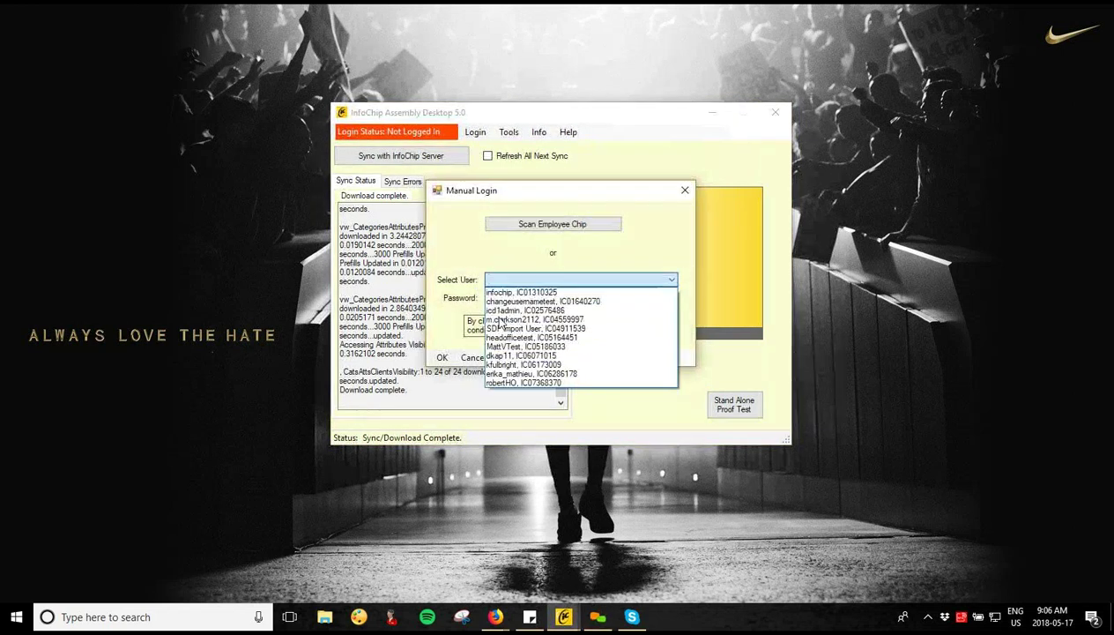
left_click(550, 309)
left_click(556, 301)
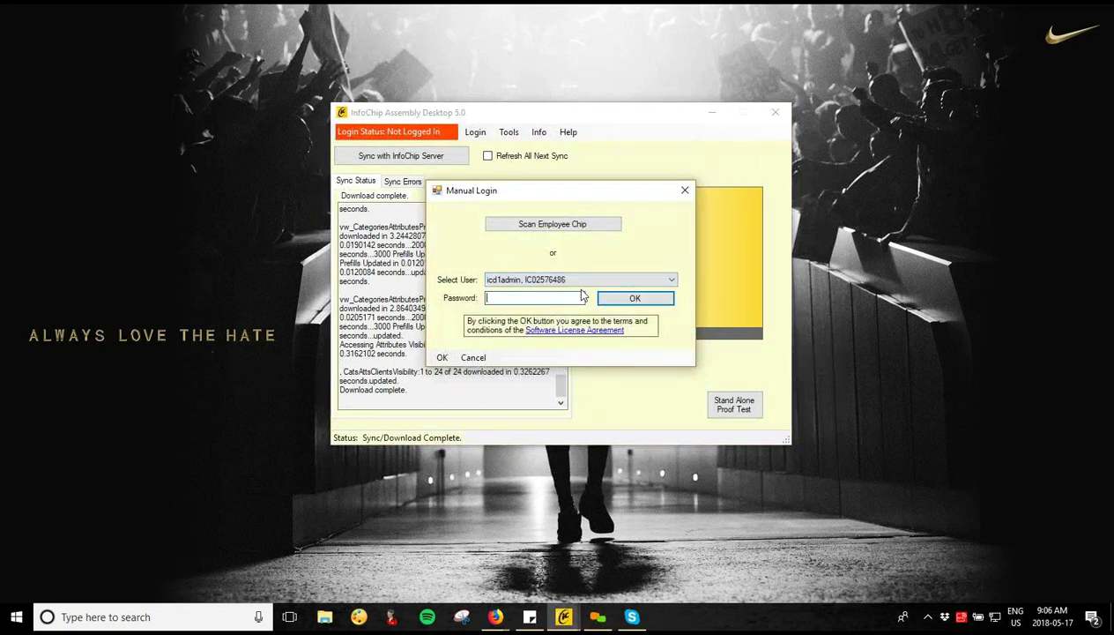
type("********")
key("Return")
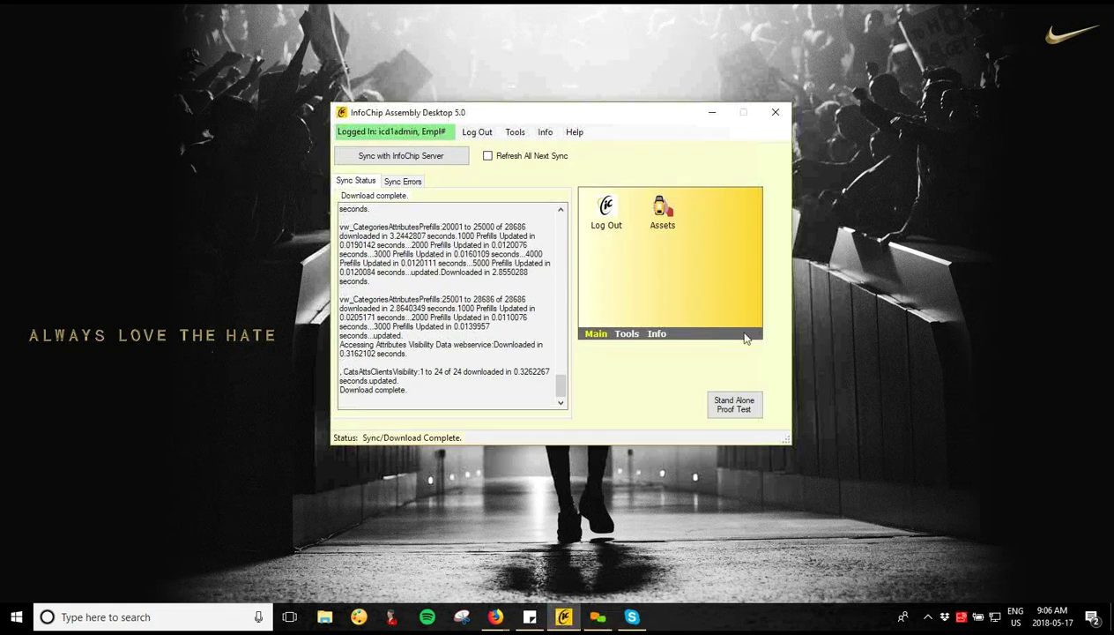
- Open Assets, try then cancel chip scan and manual chip entry, and switch to asset-number lookup
double_click(663, 212)
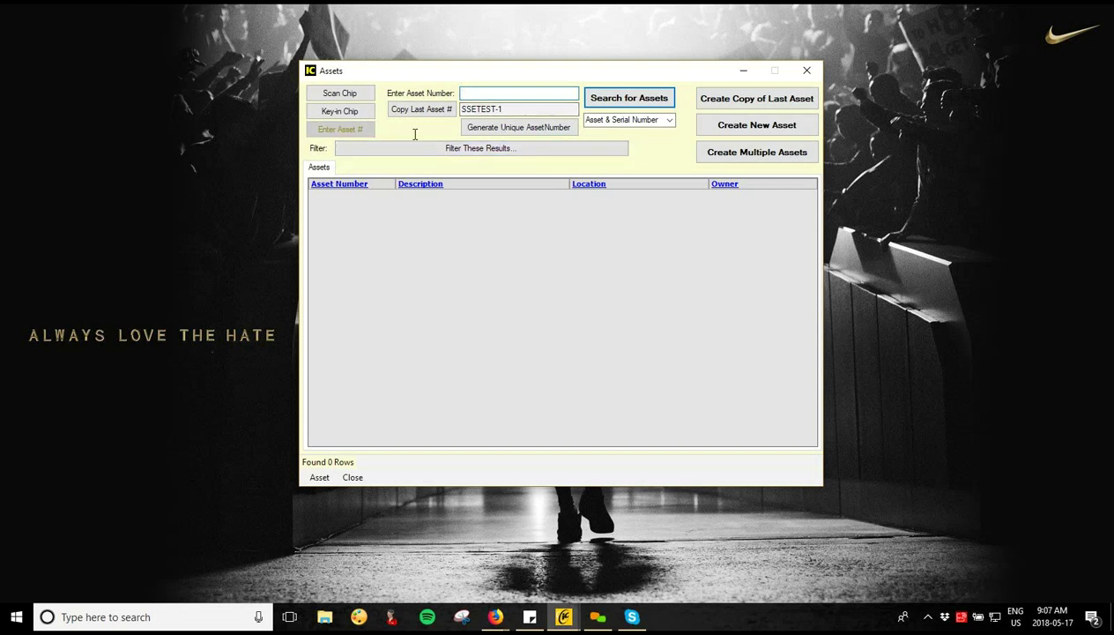
left_click(344, 93)
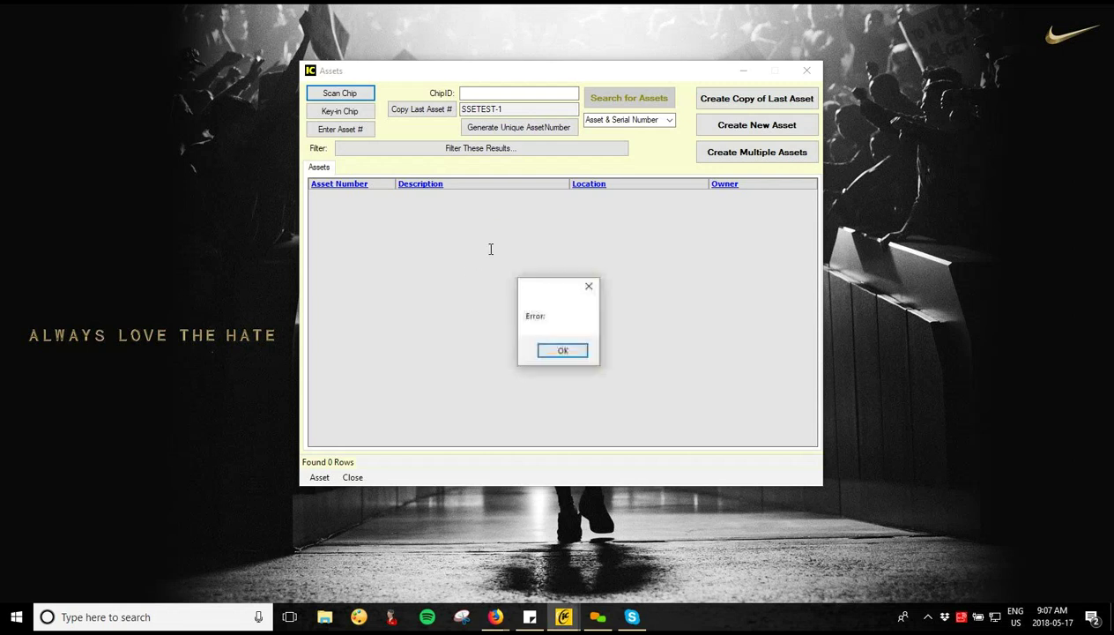
key("Return")
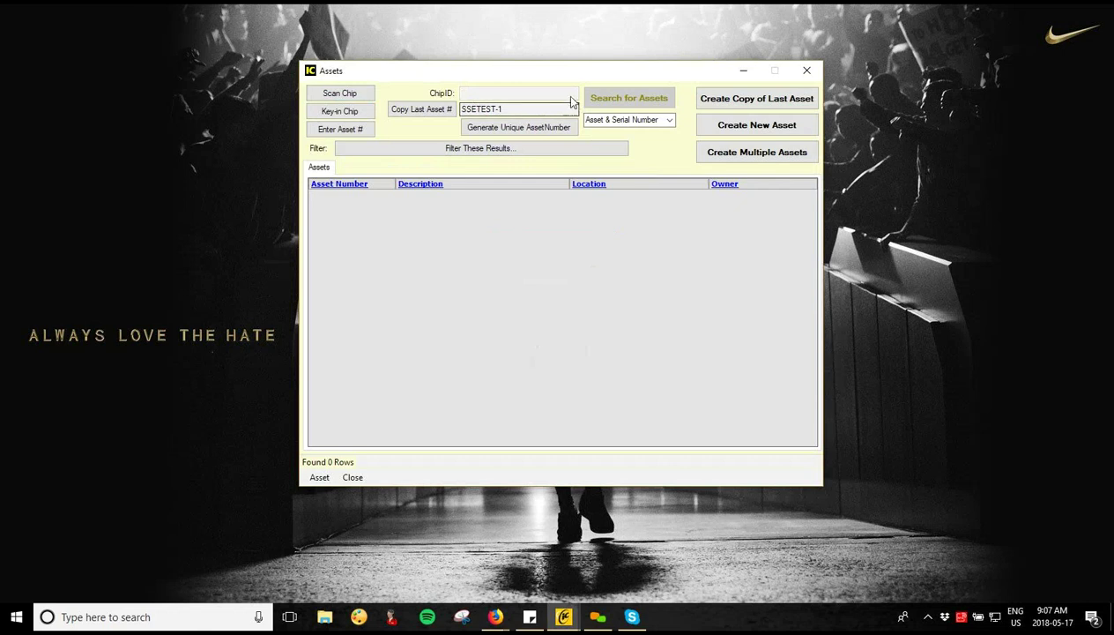
left_click(334, 112)
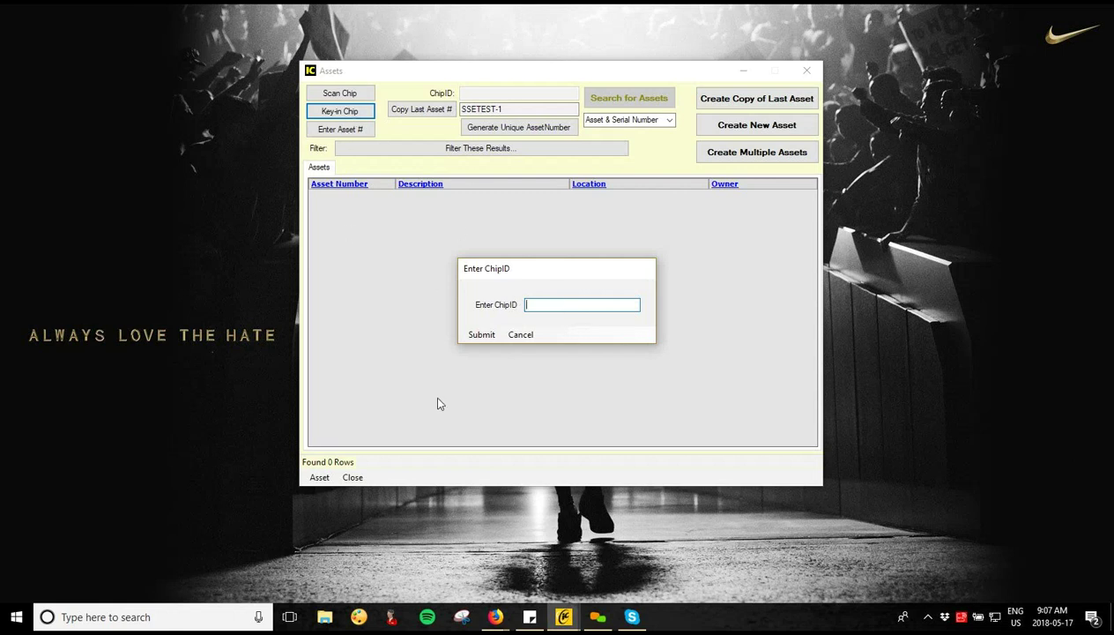
left_click(524, 334)
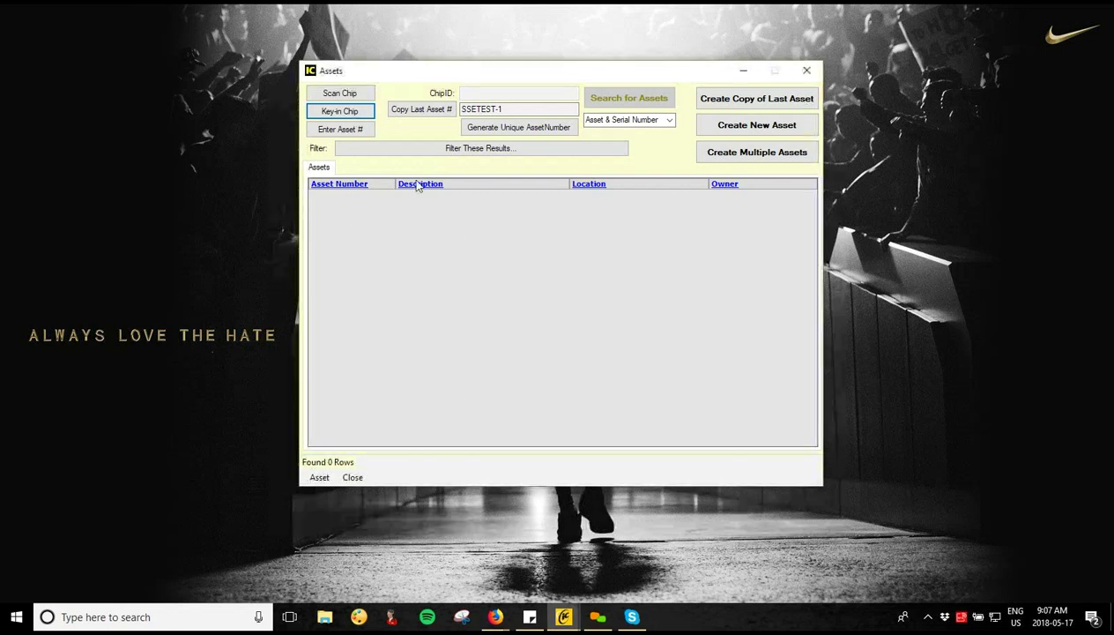
left_click(340, 128)
left_click(473, 92)
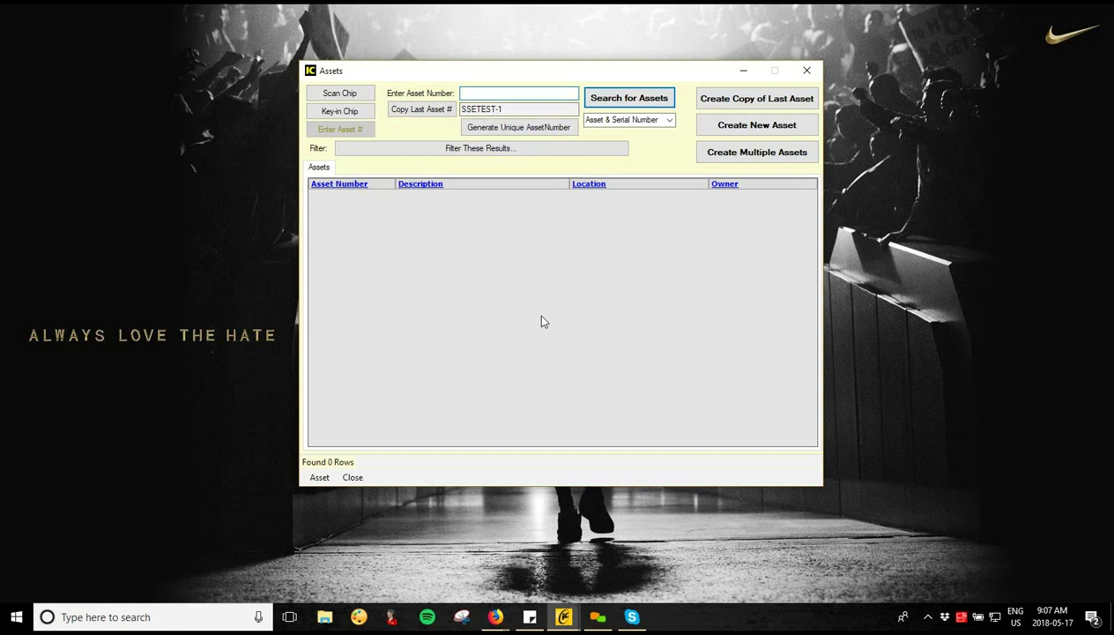
- Enter asset number Web-1 and create a new asset from it
type("Web-1")
left_click(737, 126)
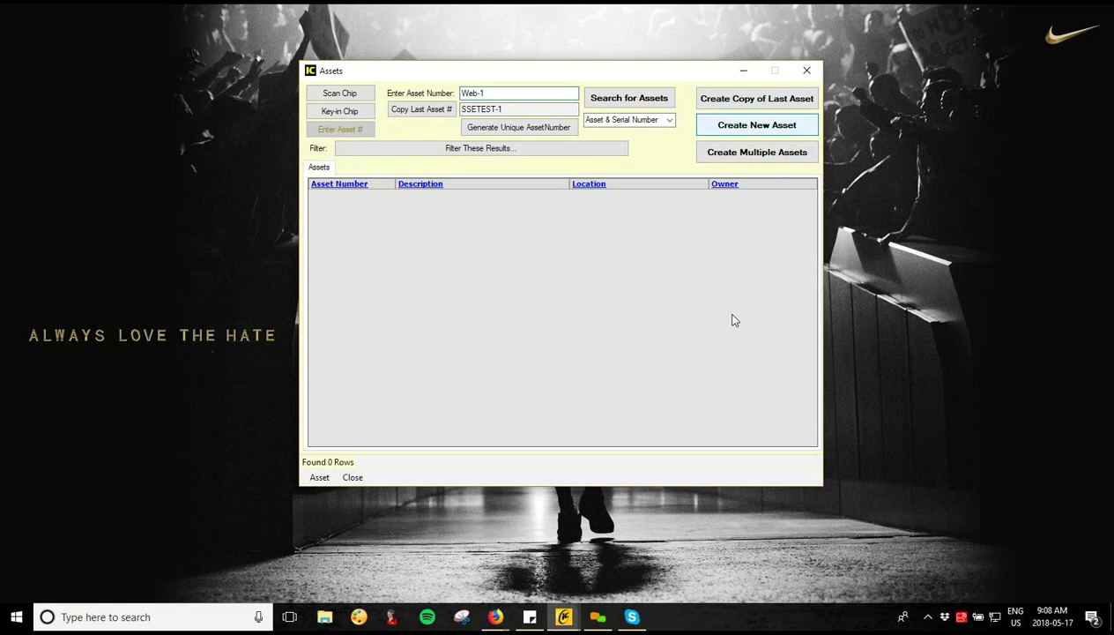
left_click(745, 117)
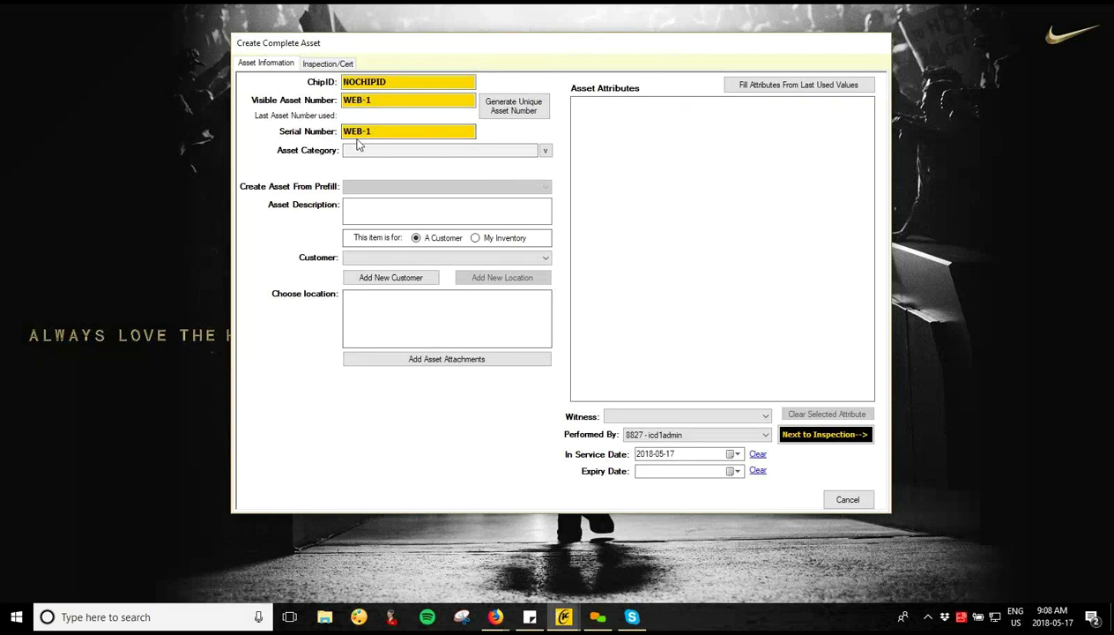
- Edit the serial number back to WEB-1 and bring up the asset category list
left_click(428, 126)
key("BackSpace")
key("BackSpace")
type("inar-1")
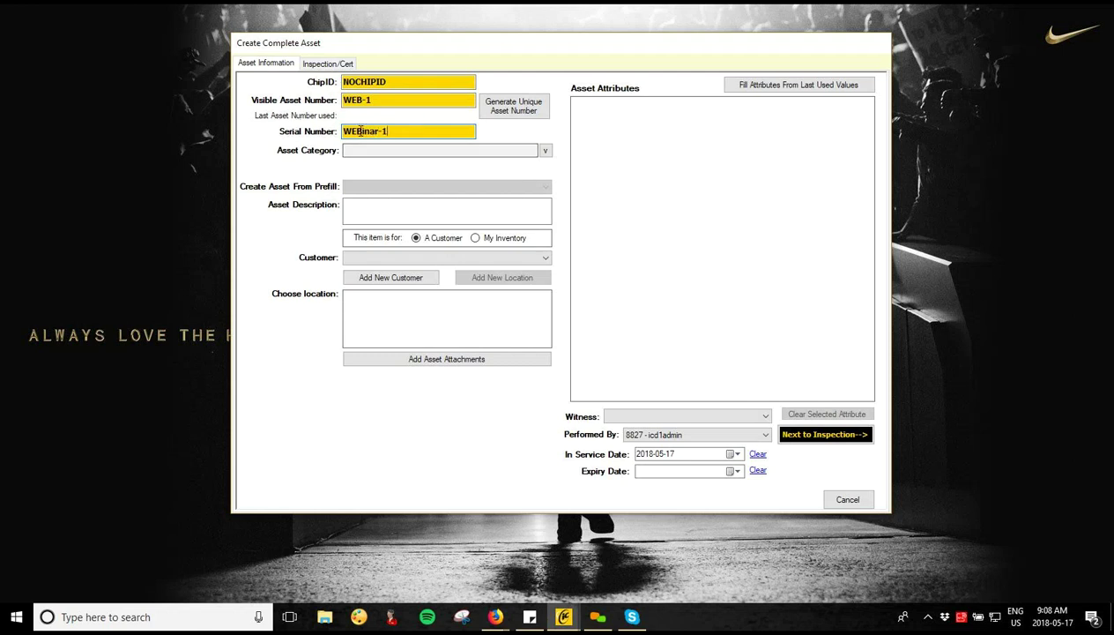
left_click_drag(362, 130, 456, 144)
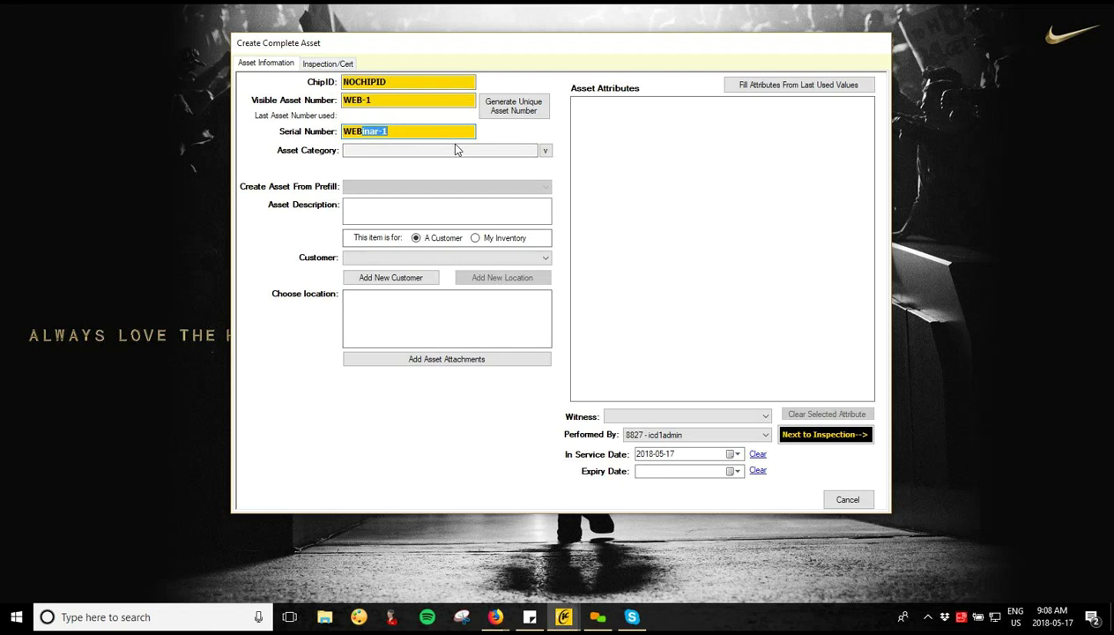
type("-1")
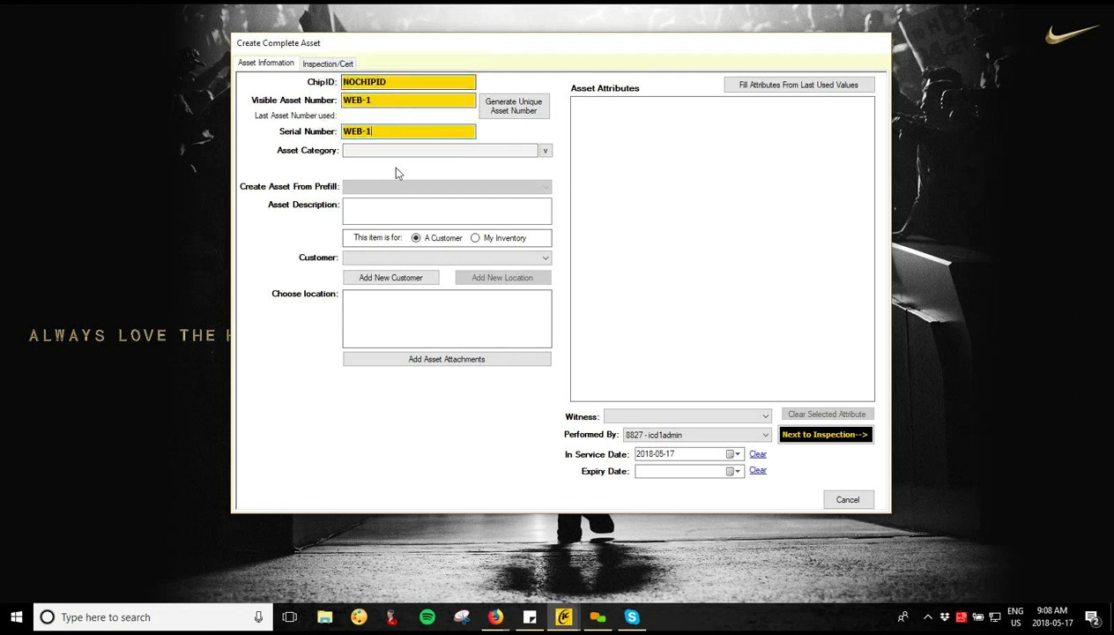
left_click(509, 150)
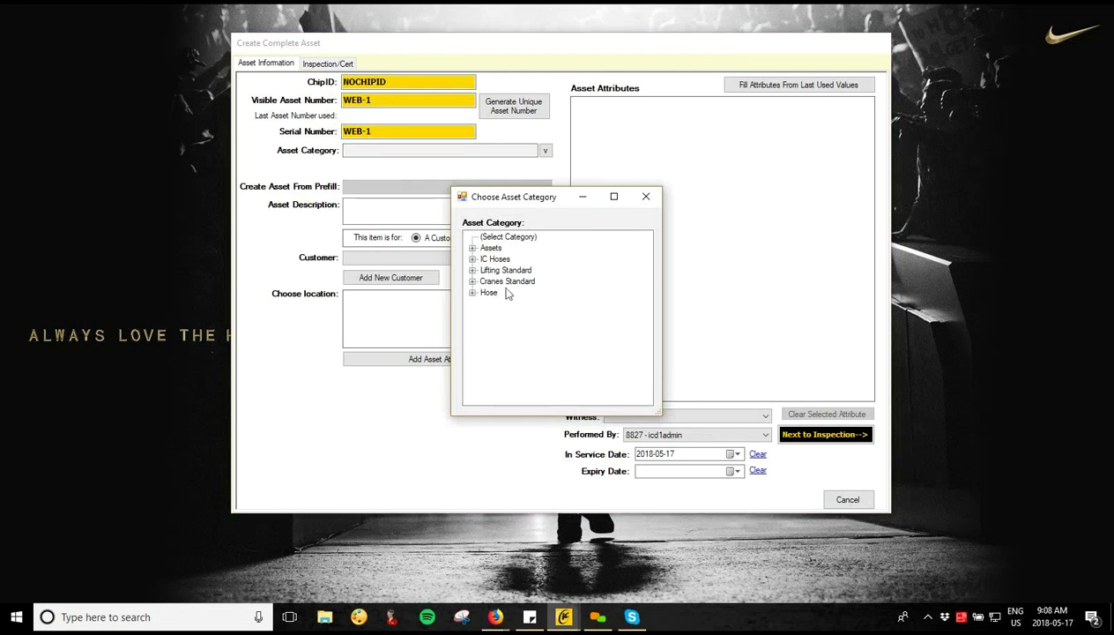
- Expand Lifting Standard > Sling > Chain Sling and pick Single Leg Chain Sling
left_click(473, 271)
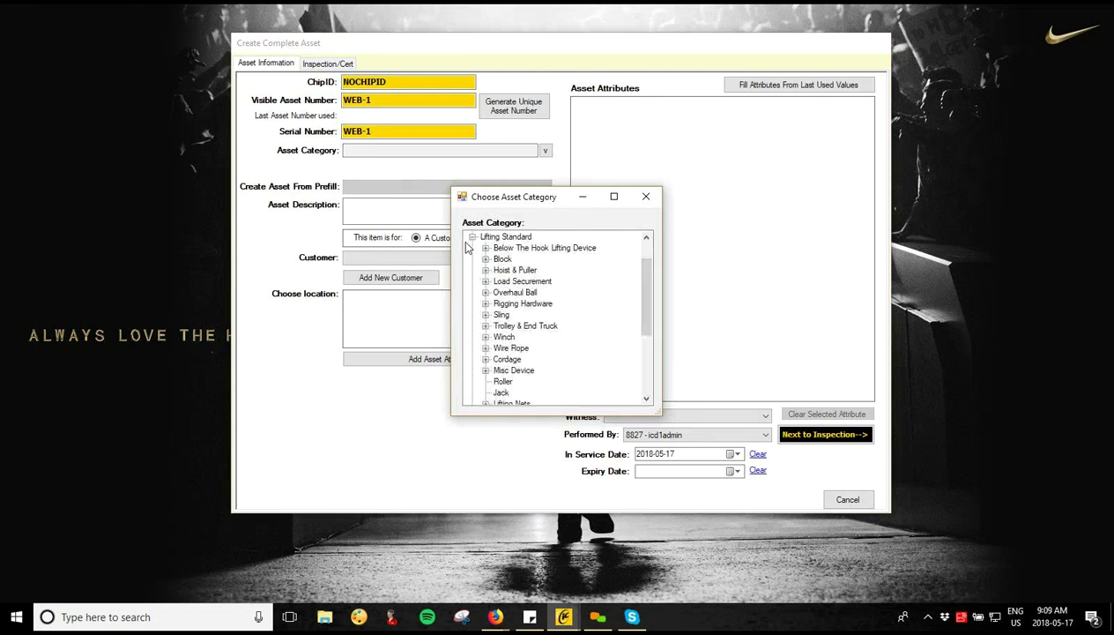
left_click(485, 315)
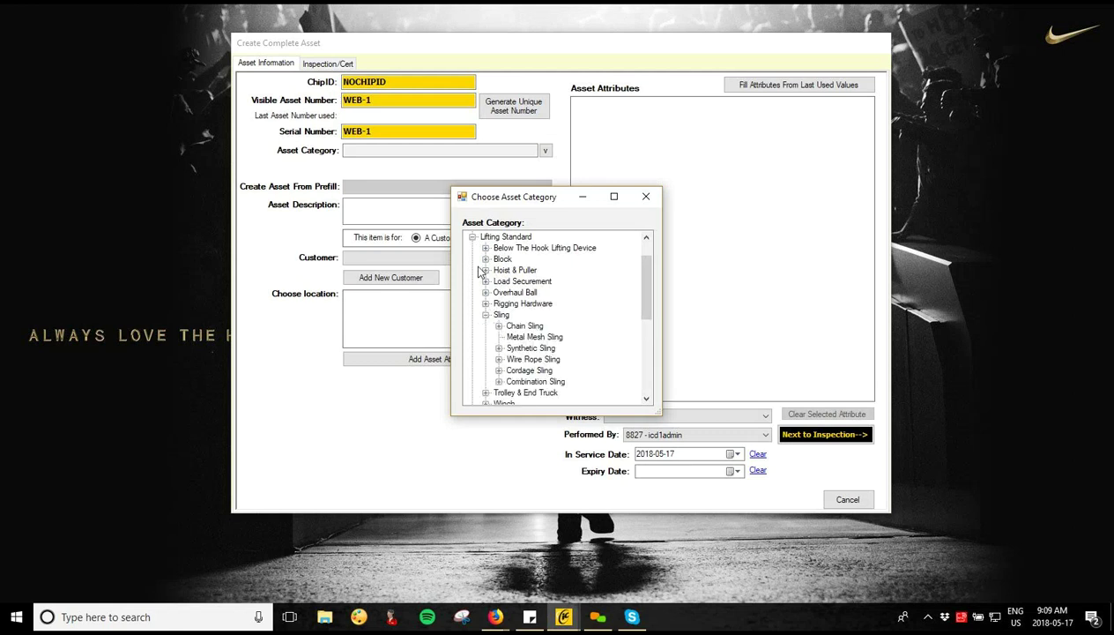
left_click(499, 327)
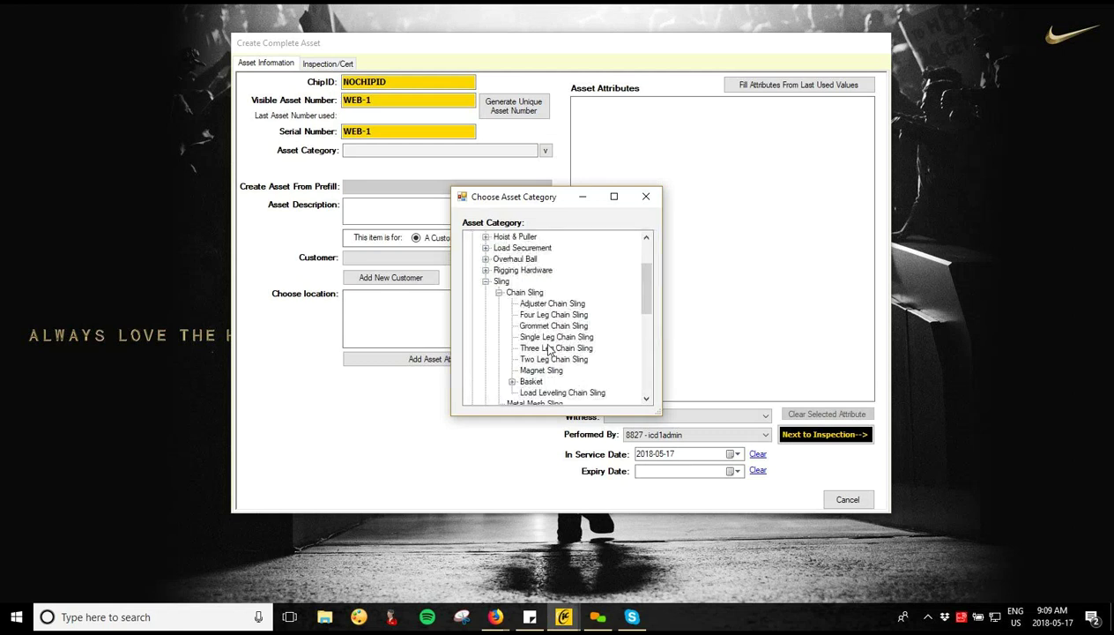
double_click(554, 337)
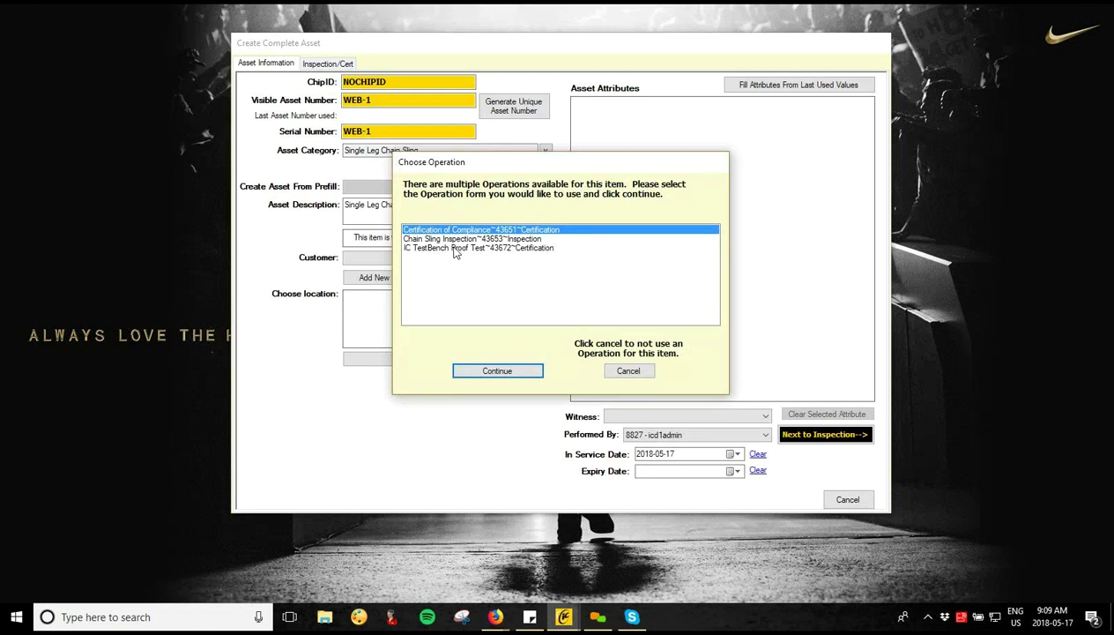
- Choose the IC TestBench Proof Test~43672~Certification operation form and continue
left_click(495, 250)
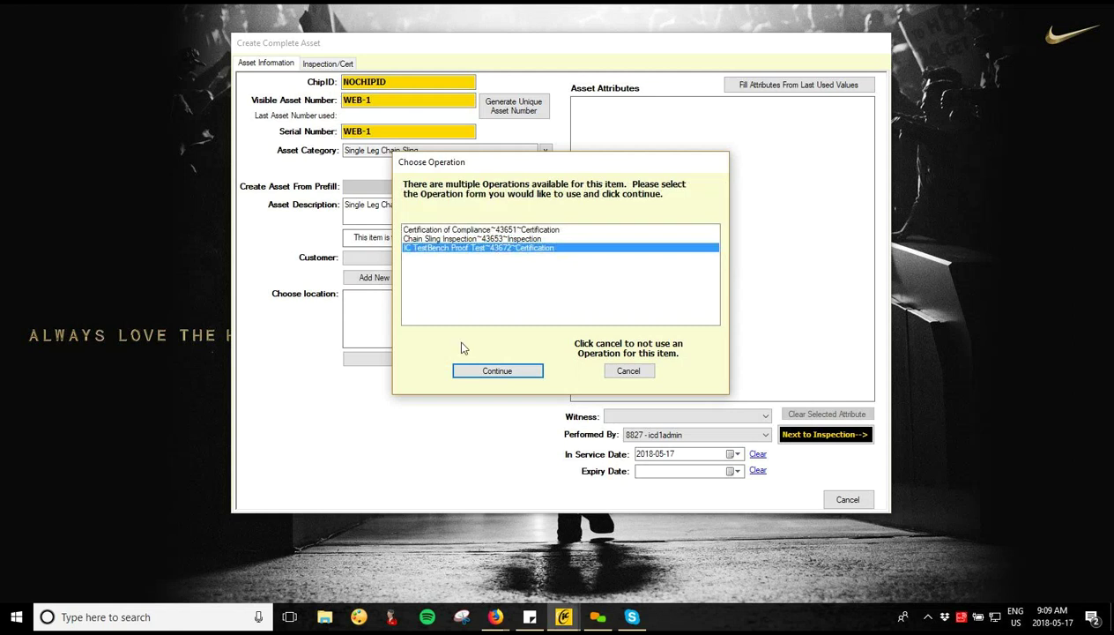
left_click(498, 371)
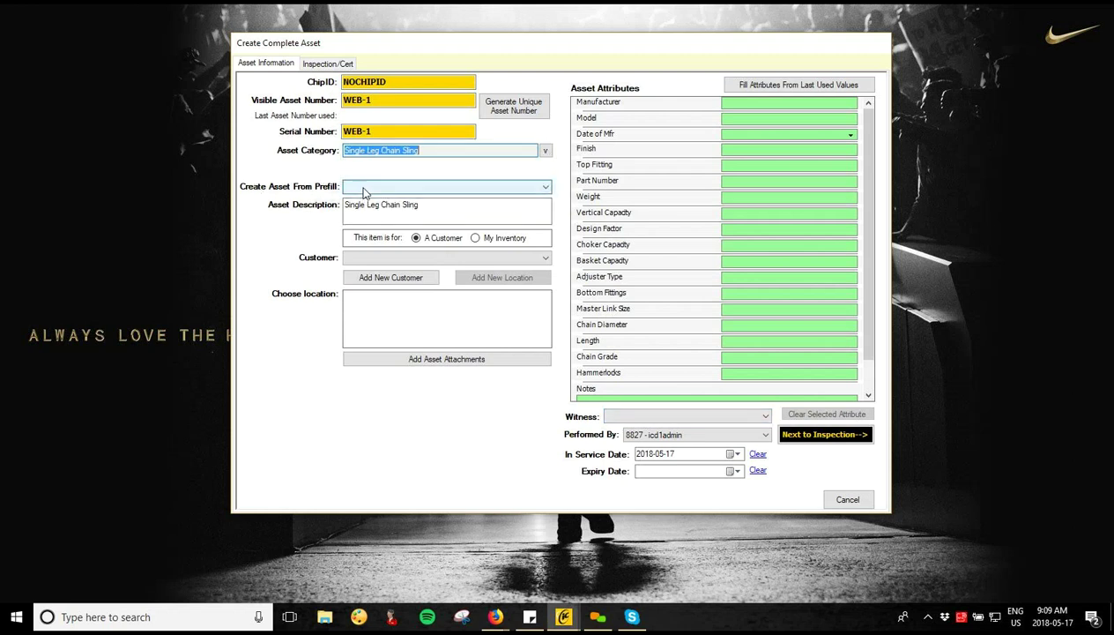
- Apply the 1-1/4" x SSG alloy chain sling prefill with sling hook and grab hook, grade 80
left_click(362, 189)
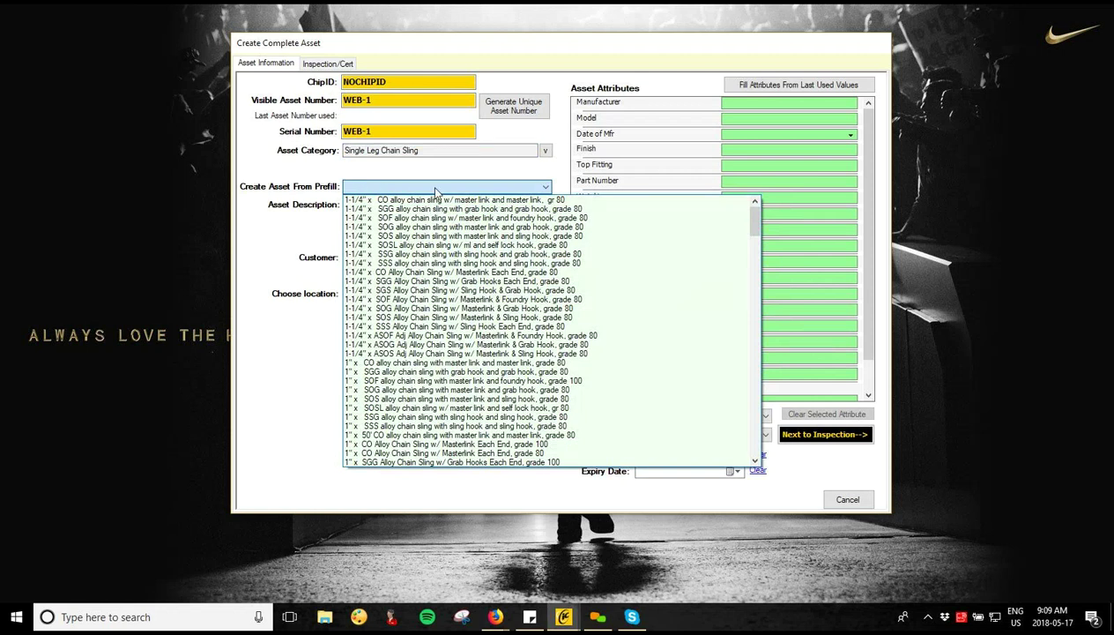
scroll(504, 302, "down", 5)
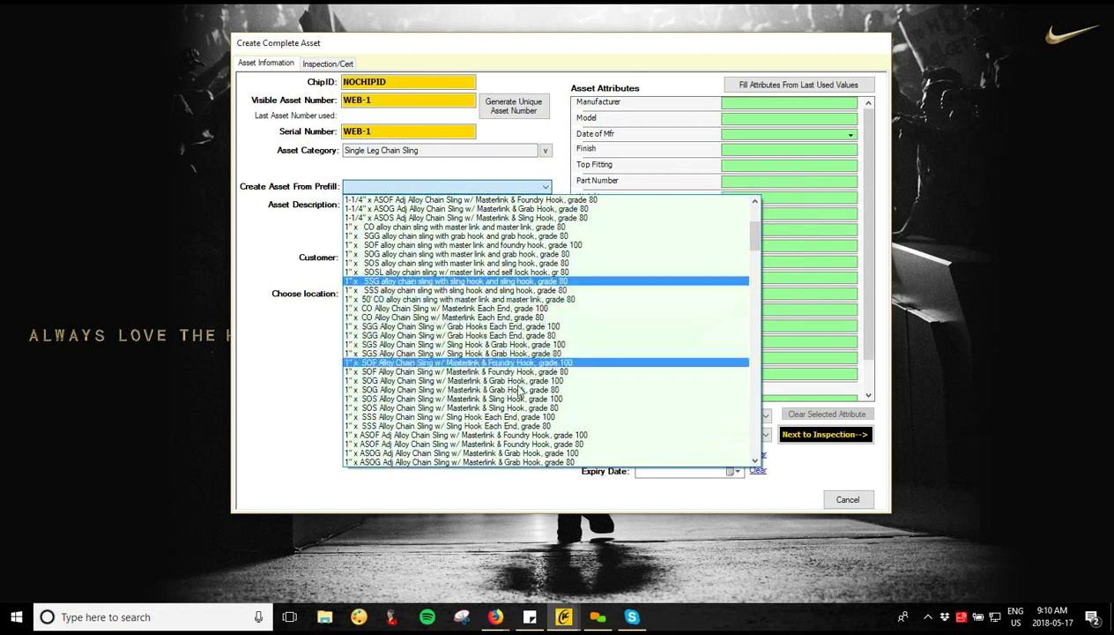
scroll(516, 388, "up", 2)
scroll(518, 388, "up", 3)
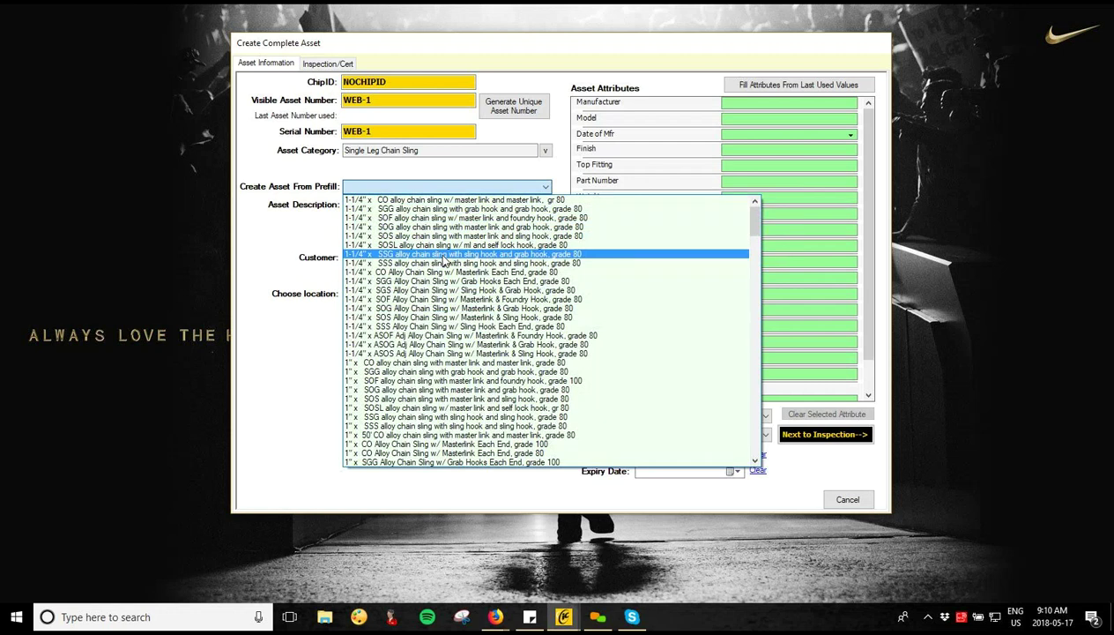
left_click(396, 255)
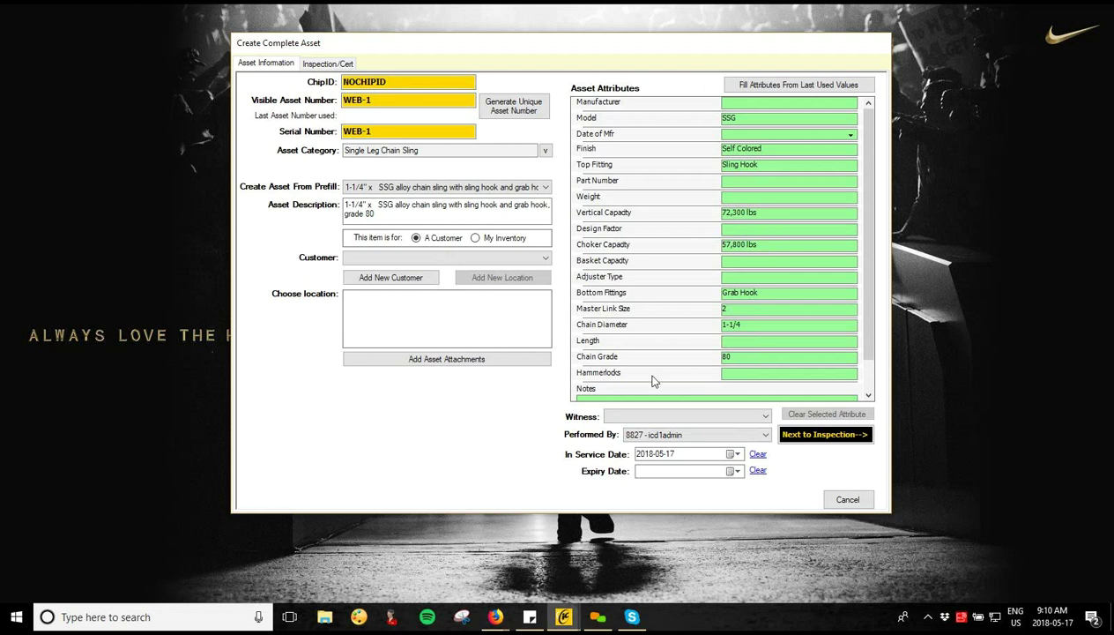
- Set Length to 10, insert 10' into the description, and change Model to SGG
left_click(732, 343)
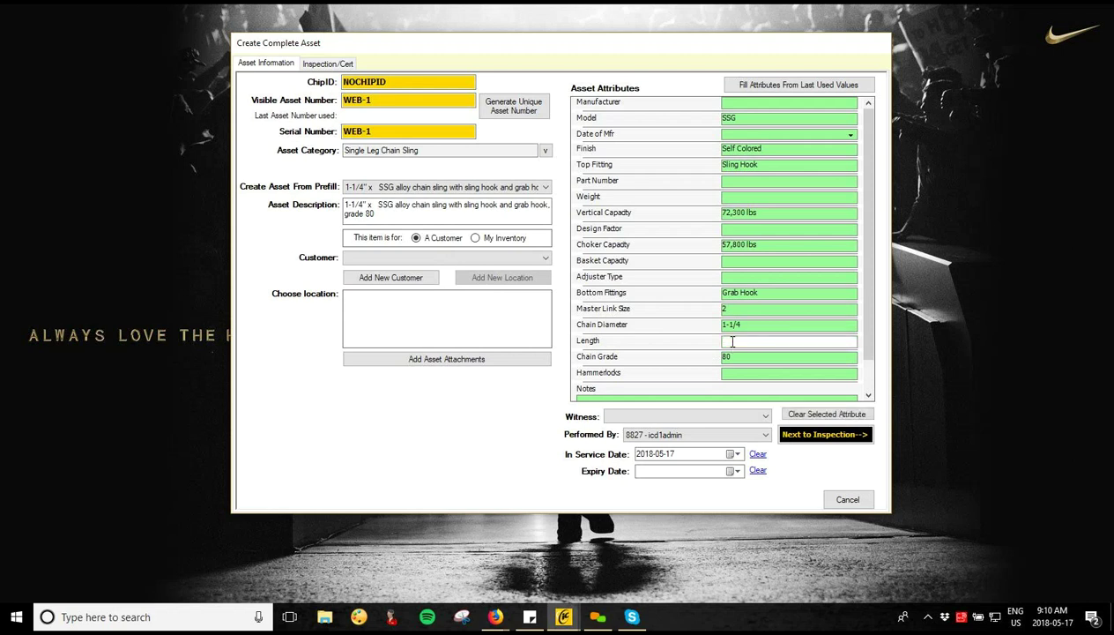
type("10")
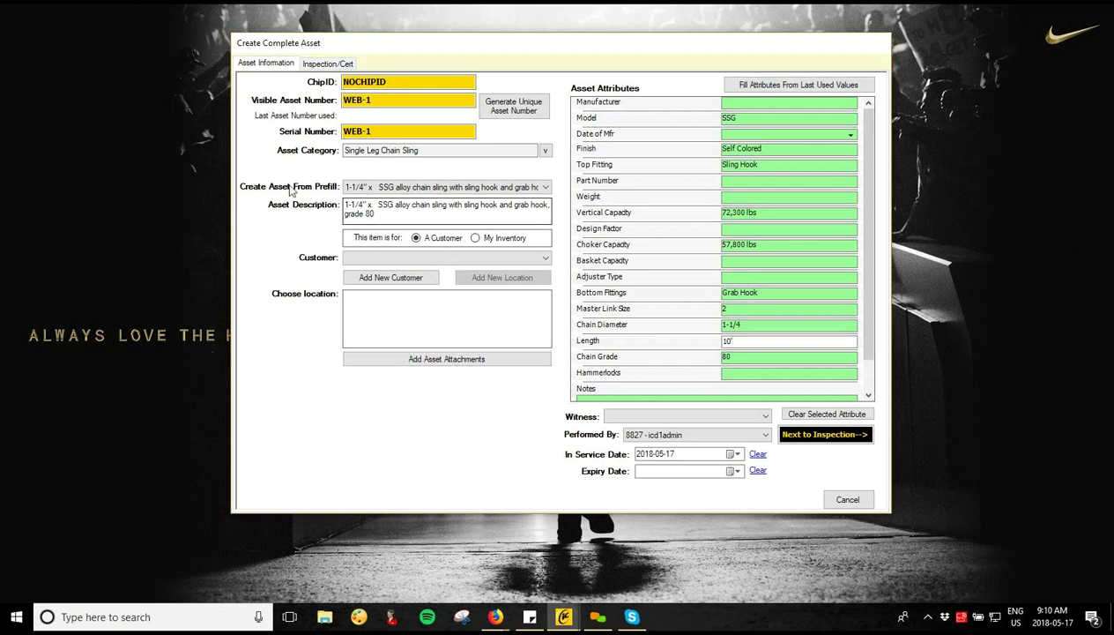
left_click(373, 204)
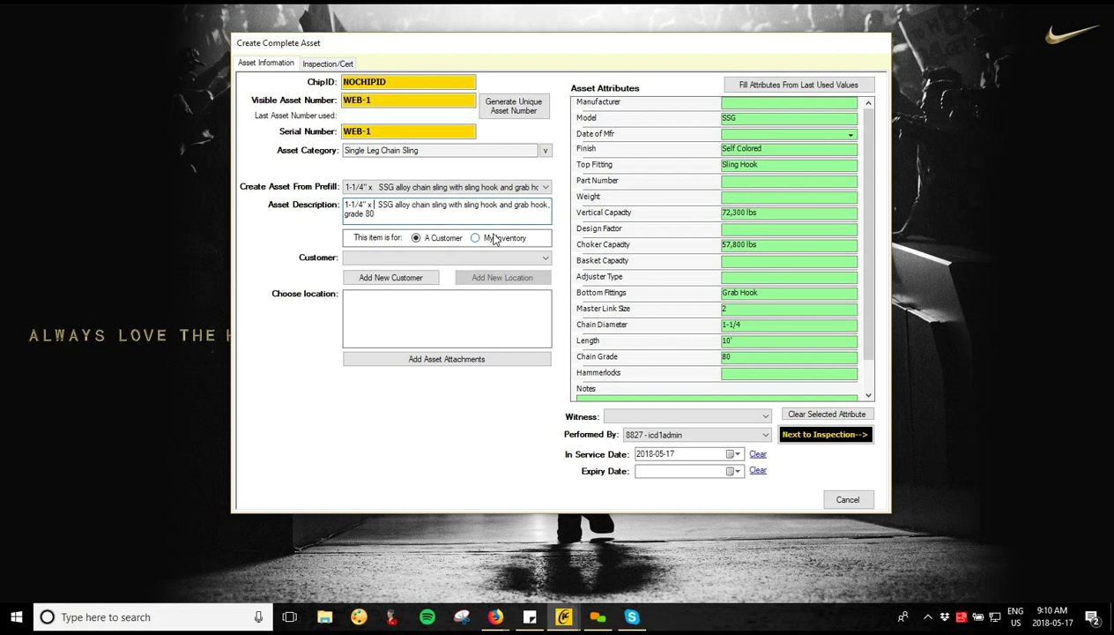
type("10'")
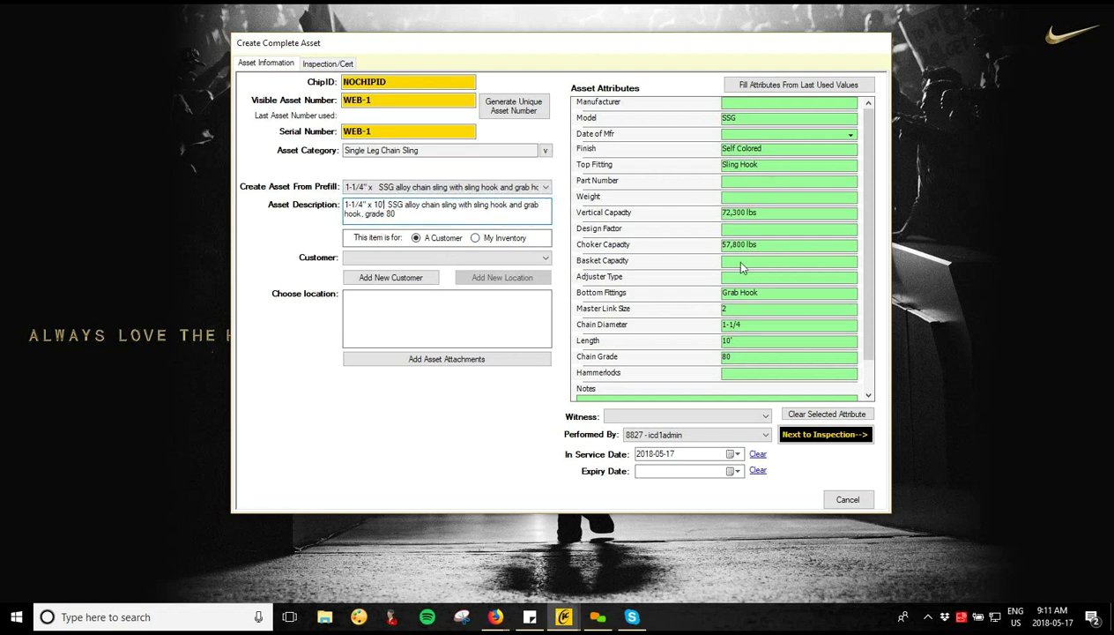
left_click(741, 118)
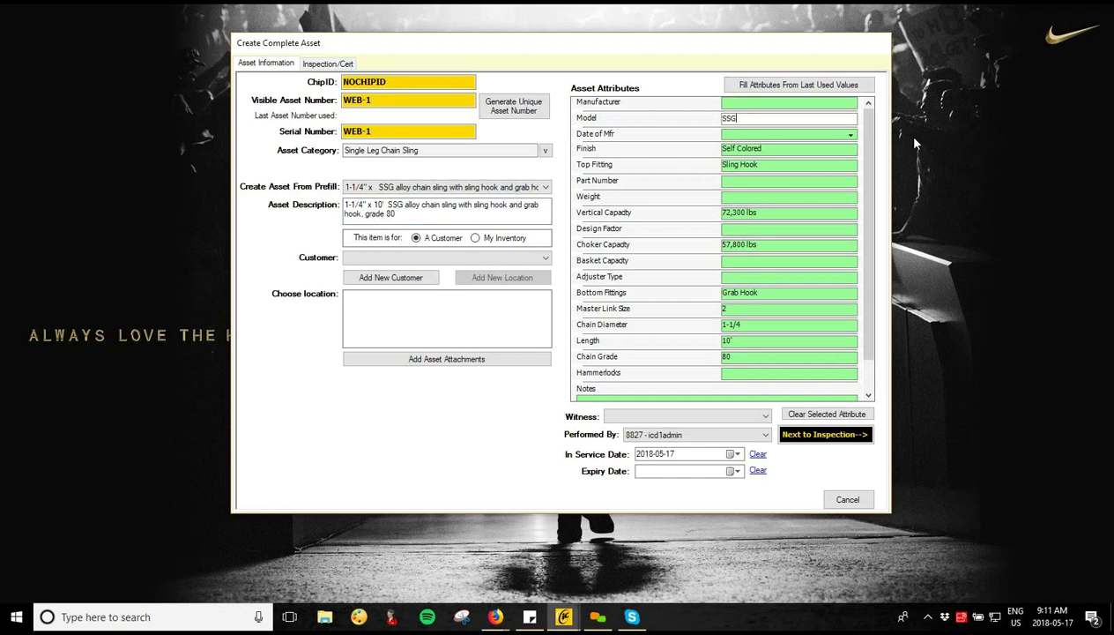
key("BackSpace")
key("BackSpace")
type("GG")
- Change Top Fitting from Sling Hook to Grab Hook and set Manufacturer to IC
left_click(759, 163)
left_click(767, 165)
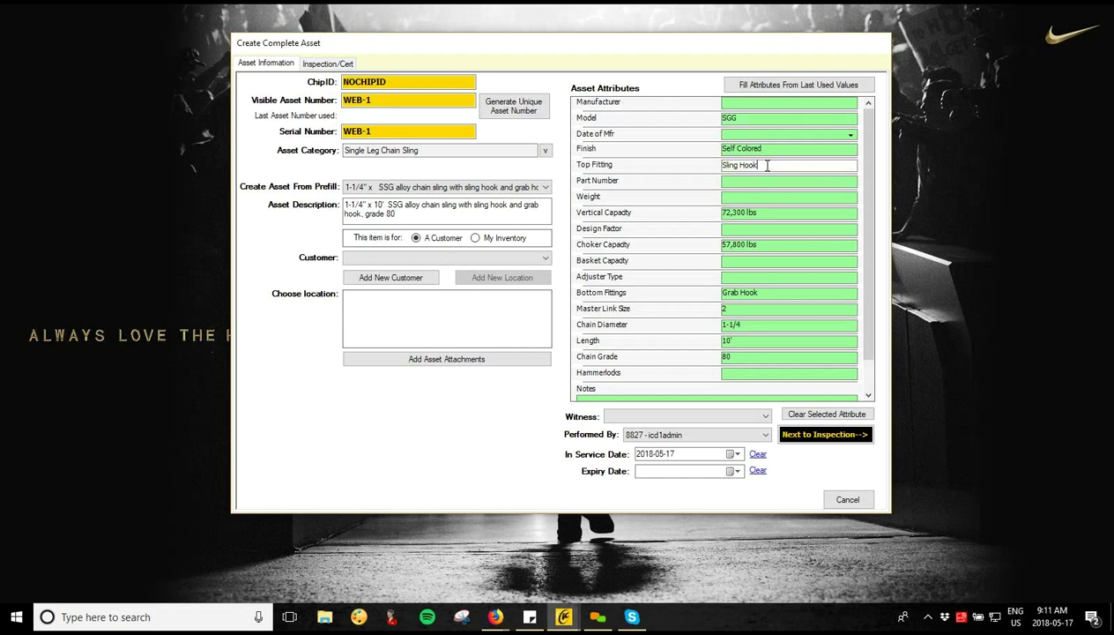
left_click_drag(767, 165, 684, 155)
type("Grab Hook")
key("Return")
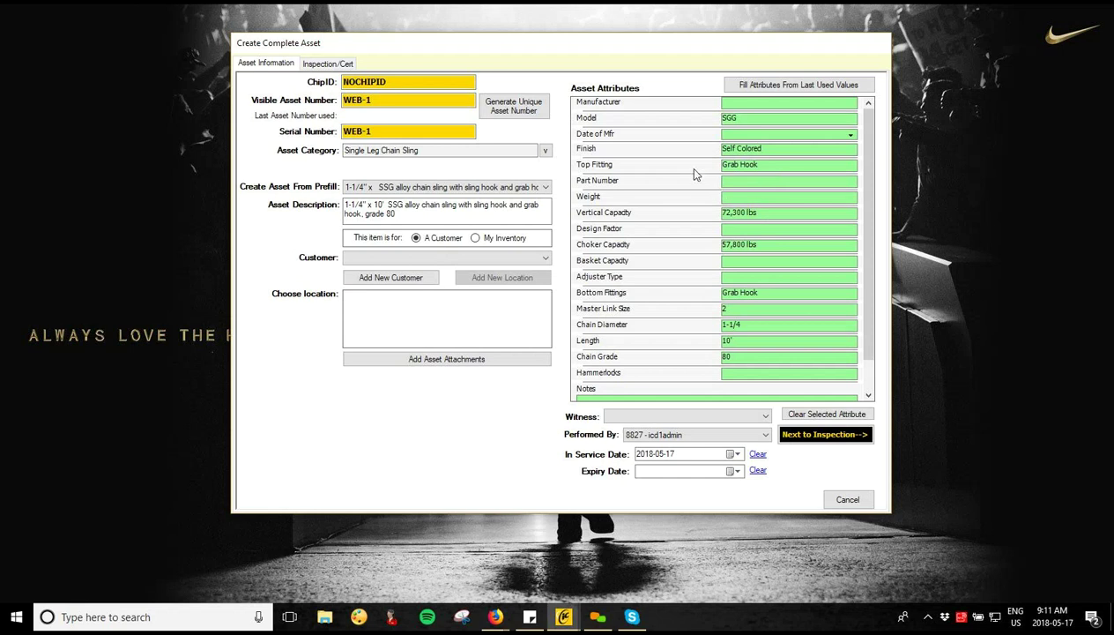
left_click(741, 104)
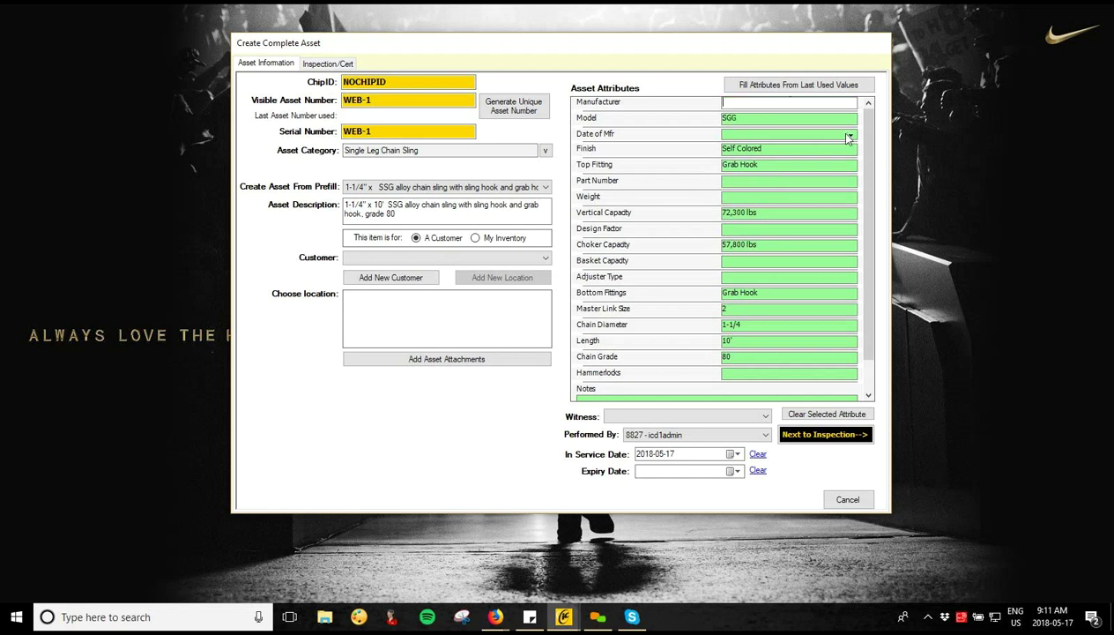
type("IC")
left_click(685, 617)
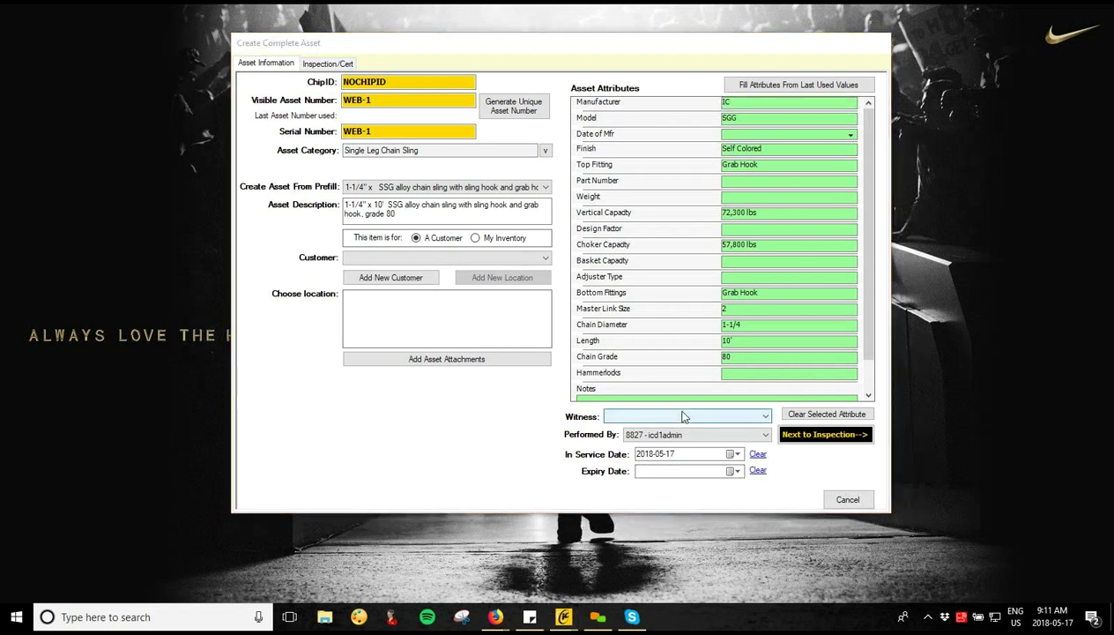